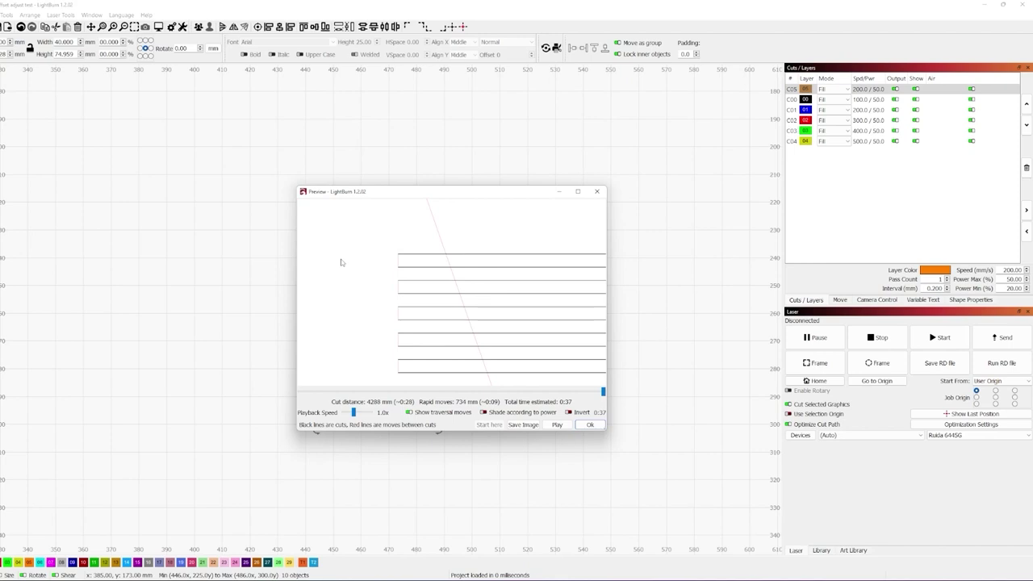
# Step: Close the fill-job preview to return to the five labelled bars
pyautogui.press('Escape')
pyautogui.click(575, 385)
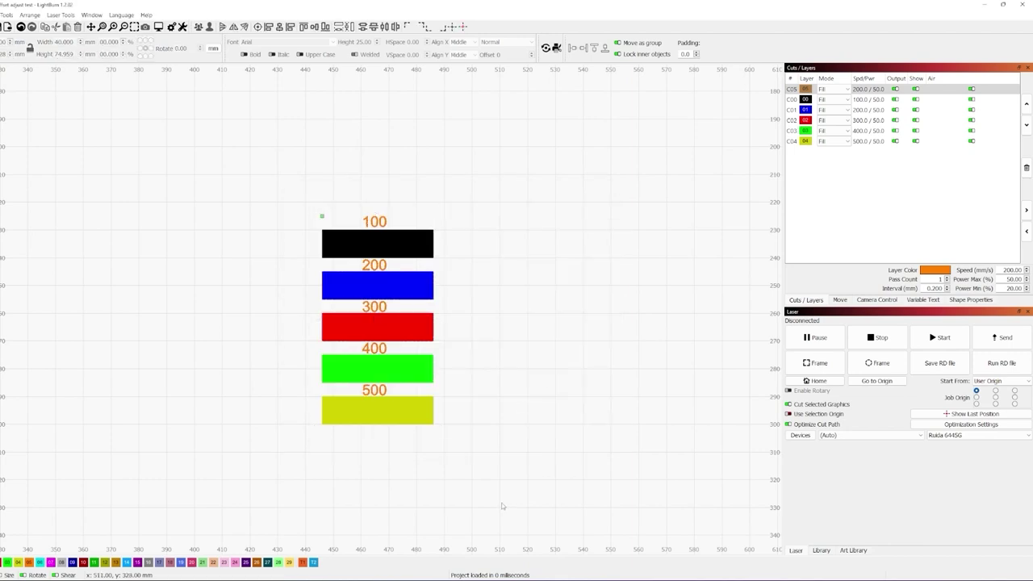
pyautogui.moveTo(499, 472); pyautogui.dragTo(300, 188)
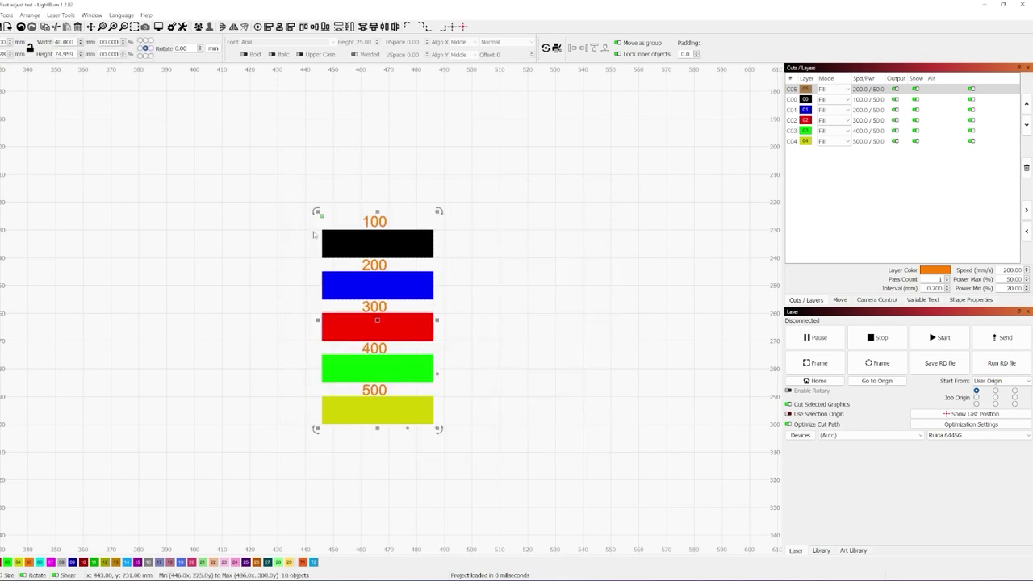
pyautogui.click(871, 102)
pyautogui.doubleClick(870, 103)
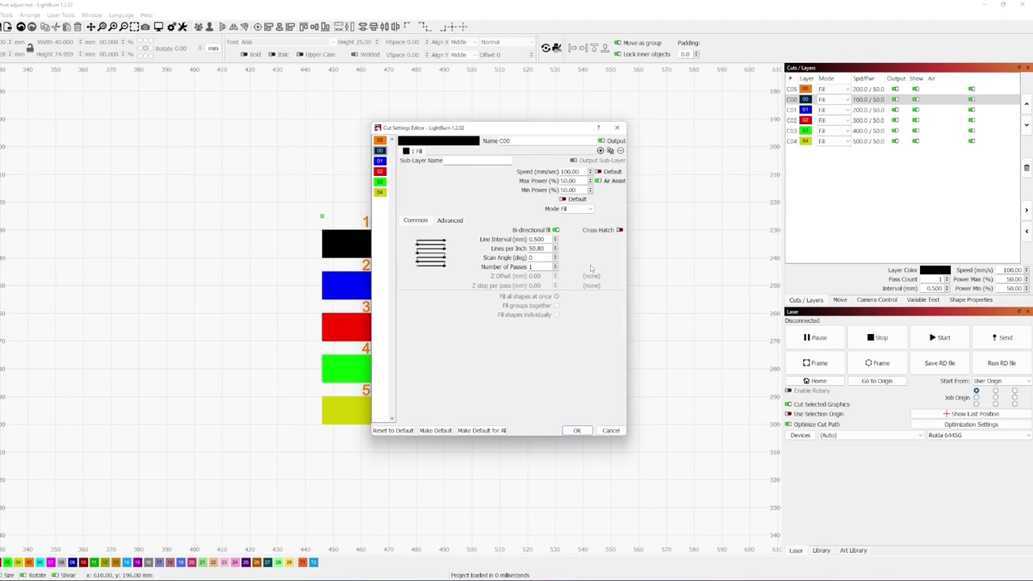
pyautogui.click(577, 430)
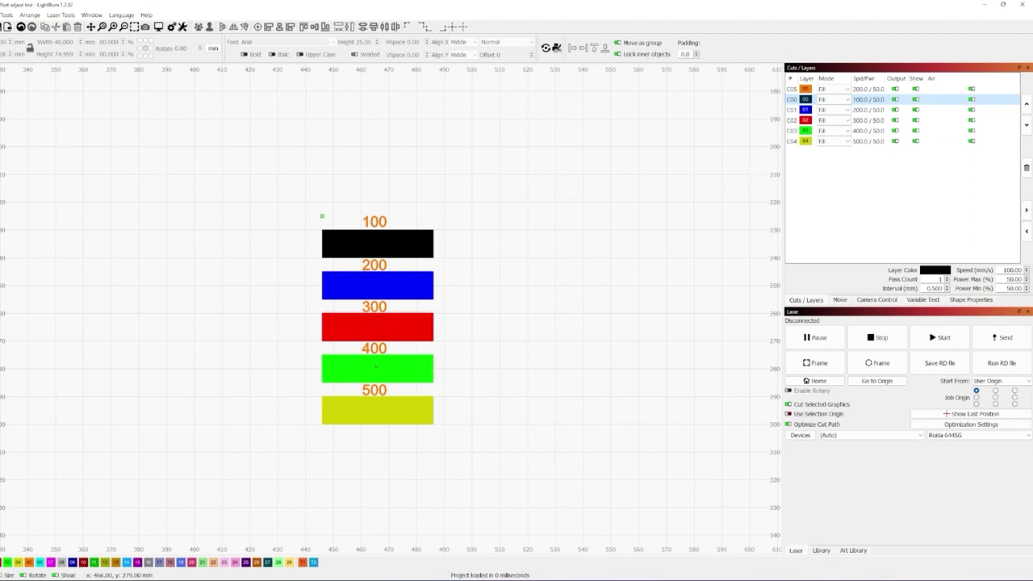
pyautogui.click(182, 26)
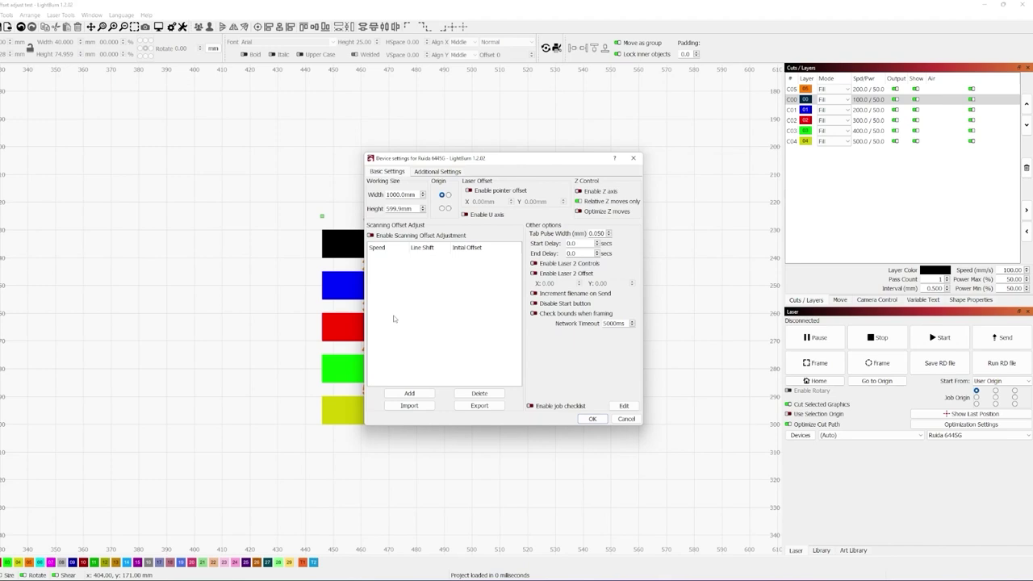
# Step: Move Device Settings aside, close it with OK, and select all objects on the canvas
pyautogui.moveTo(448, 159); pyautogui.dragTo(609, 174)
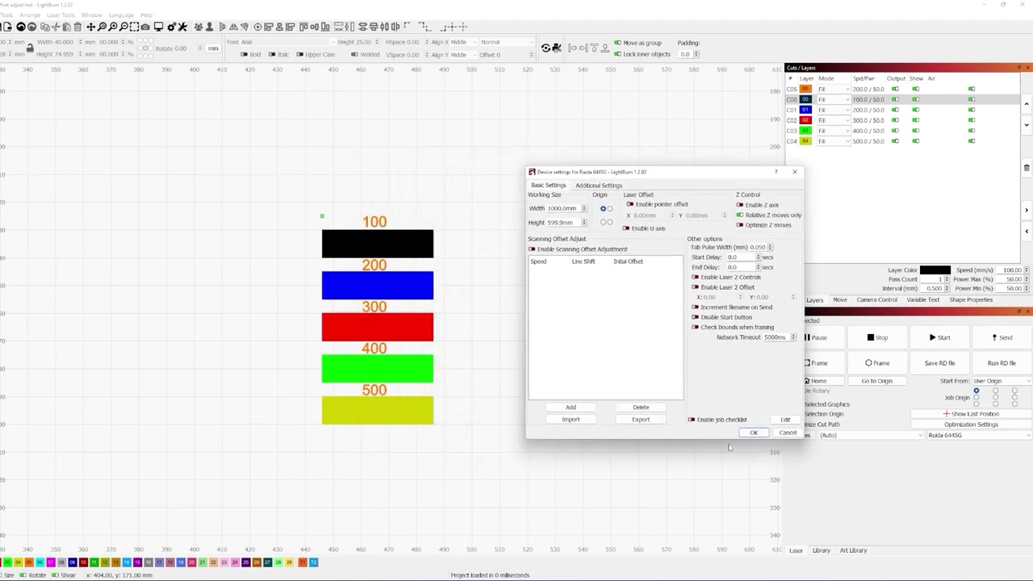
pyautogui.click(753, 432)
pyautogui.hotkey('ctrl', 'a')
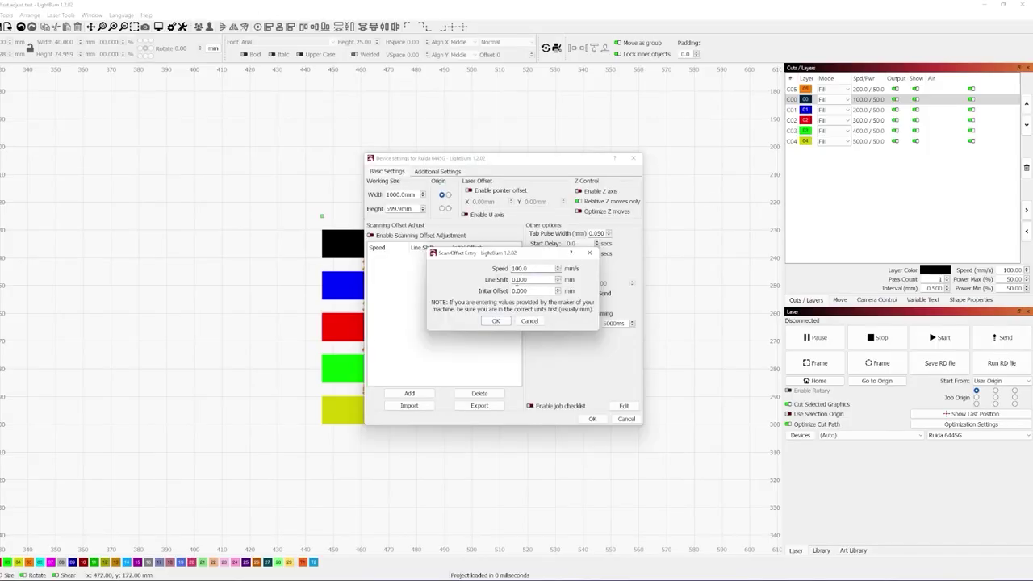
# Step: Save scanning offset rows for 100 mm/s at 0.05 mm and 200 mm/s at 0.1 mm
pyautogui.moveTo(527, 279); pyautogui.dragTo(521, 280)
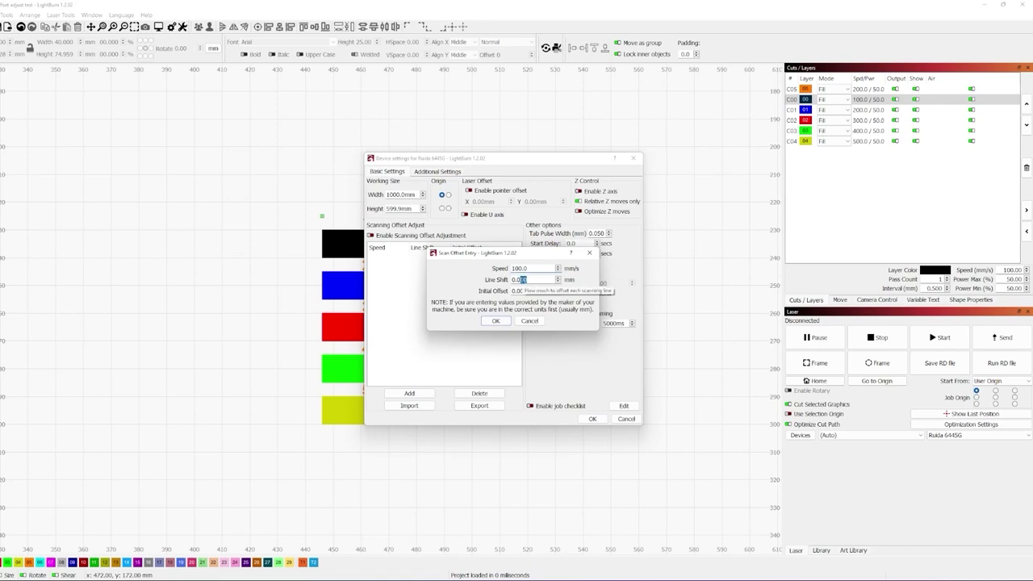
pyautogui.press('Return')
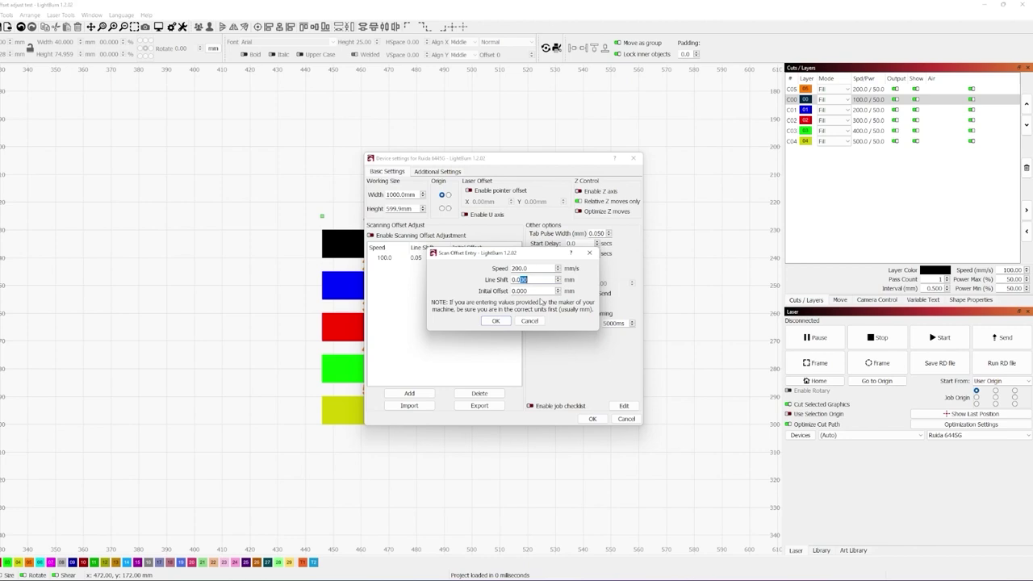
pyautogui.write('1')
pyautogui.press('Return')
# Step: Add 300 and 400 mm/s rows, each with a 0.1 mm line shift
pyautogui.write('3')
pyautogui.doubleClick(530, 280)
pyautogui.write('1')
pyautogui.press('Return')
pyautogui.write('4')
pyautogui.doubleClick(523, 280)
pyautogui.write('1')
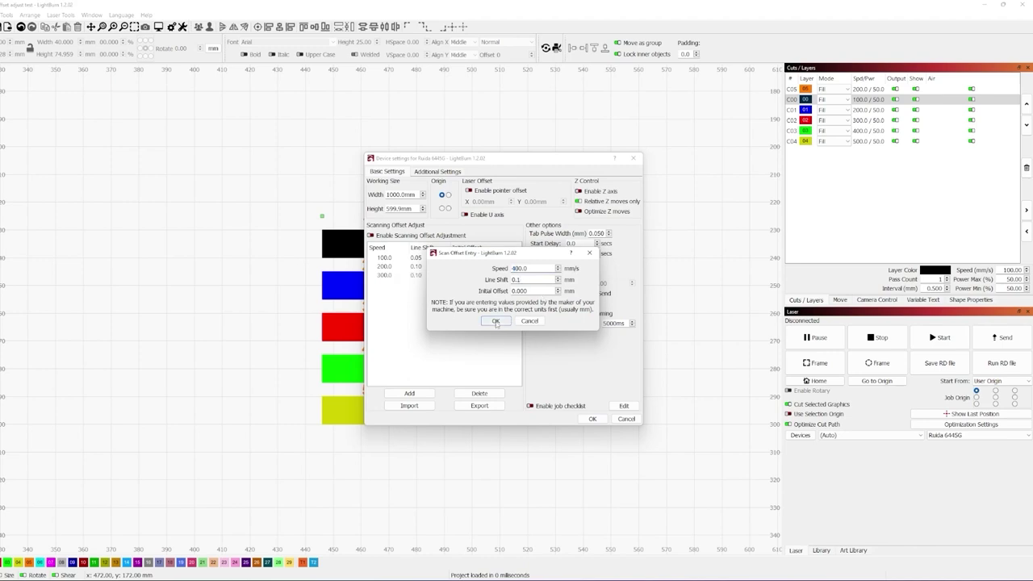
pyautogui.click(496, 321)
# Step: Add the 500 mm/s scanning offset row with a 0.1 mm line shift
pyautogui.write('5')
pyautogui.doubleClick(520, 279)
pyautogui.write('1')
pyautogui.click(495, 322)
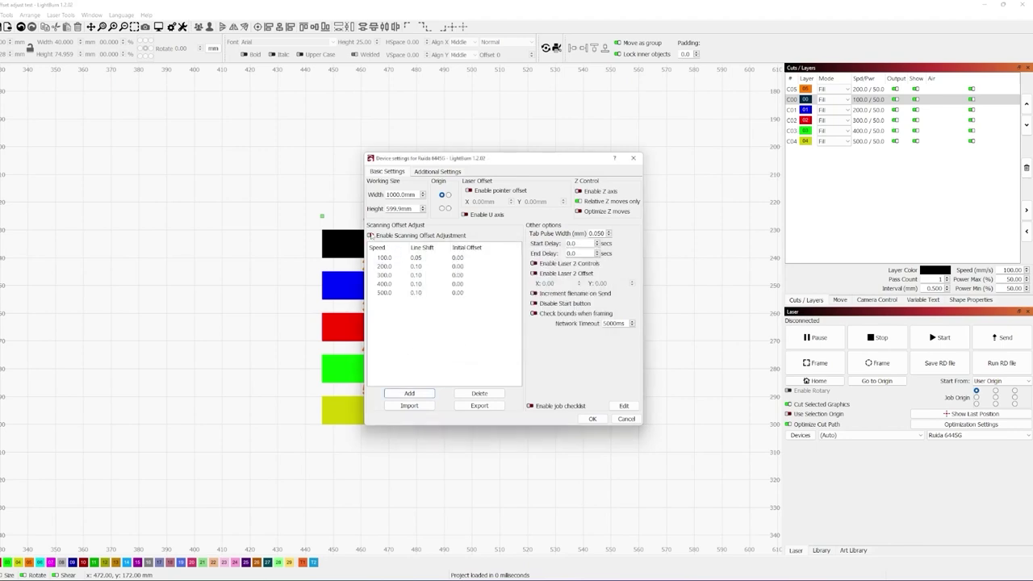
# Step: Close Device Settings with OK, reopen it from the toolbar, and close it again
pyautogui.click(392, 266)
pyautogui.click(432, 347)
pyautogui.click(592, 418)
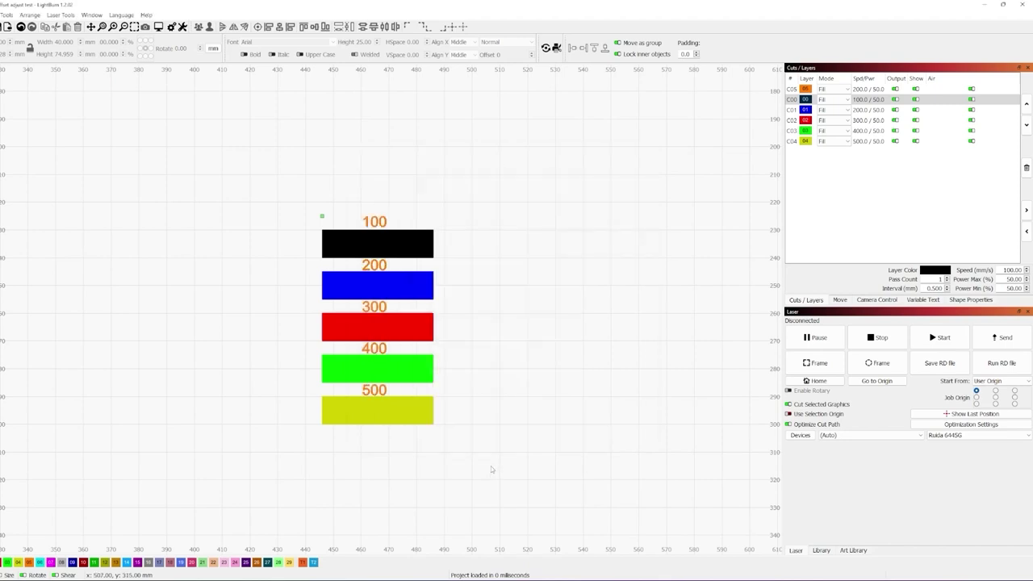
pyautogui.click(183, 26)
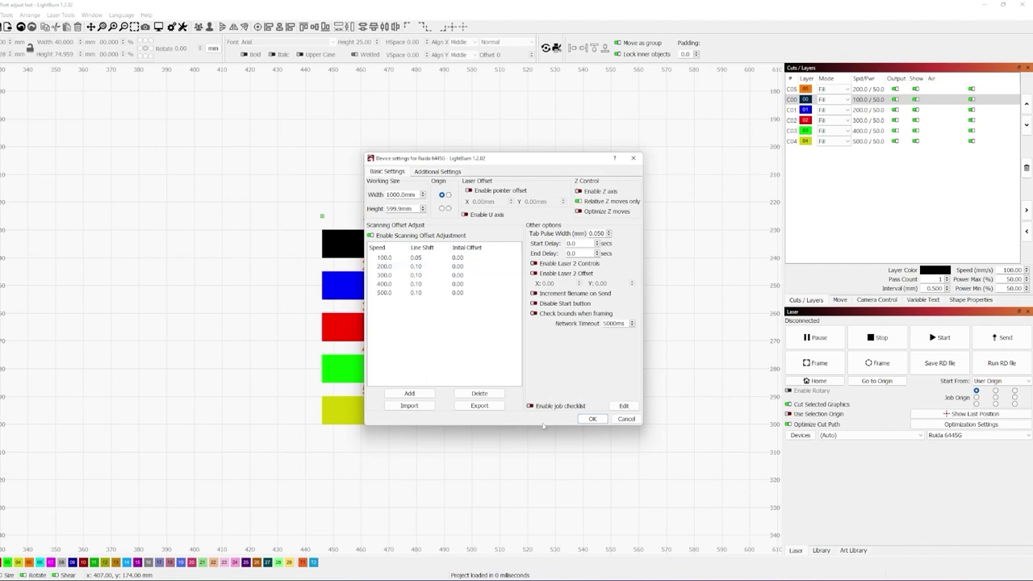
pyautogui.click(592, 418)
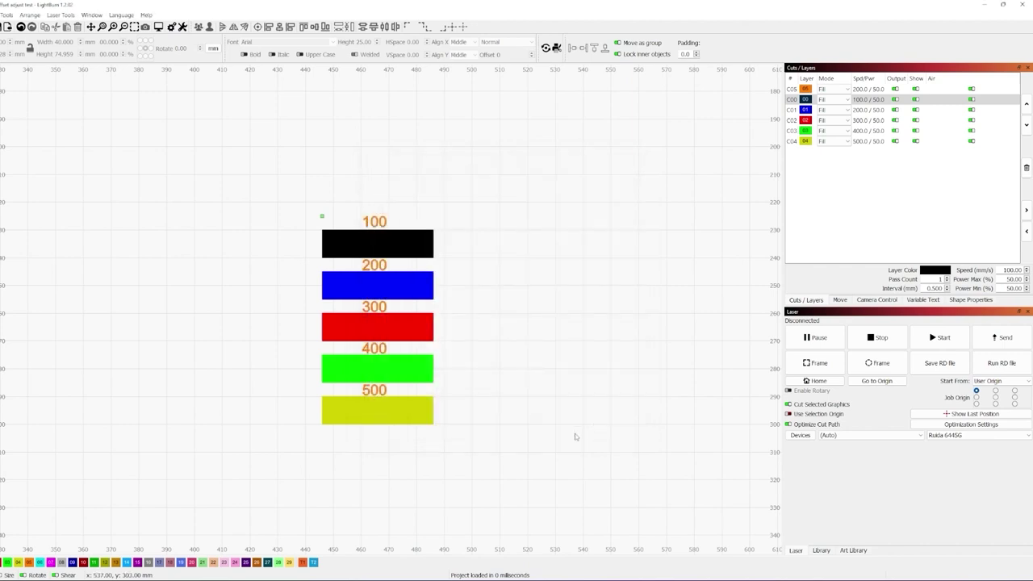
# Step: Drag-select all five bars and their speed labels
pyautogui.moveTo(514, 463); pyautogui.dragTo(317, 229)
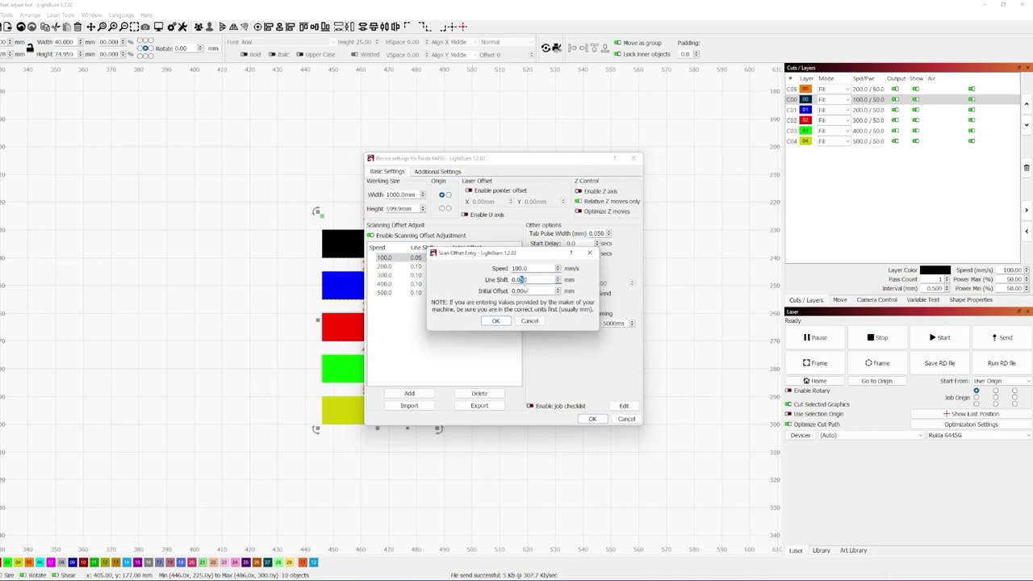
# Step: Change line shifts to 0.06 mm at 100 mm/s and 0.09 mm at 200 mm/s, apply, and reselect all bars
pyautogui.write('6')
pyautogui.click(496, 320)
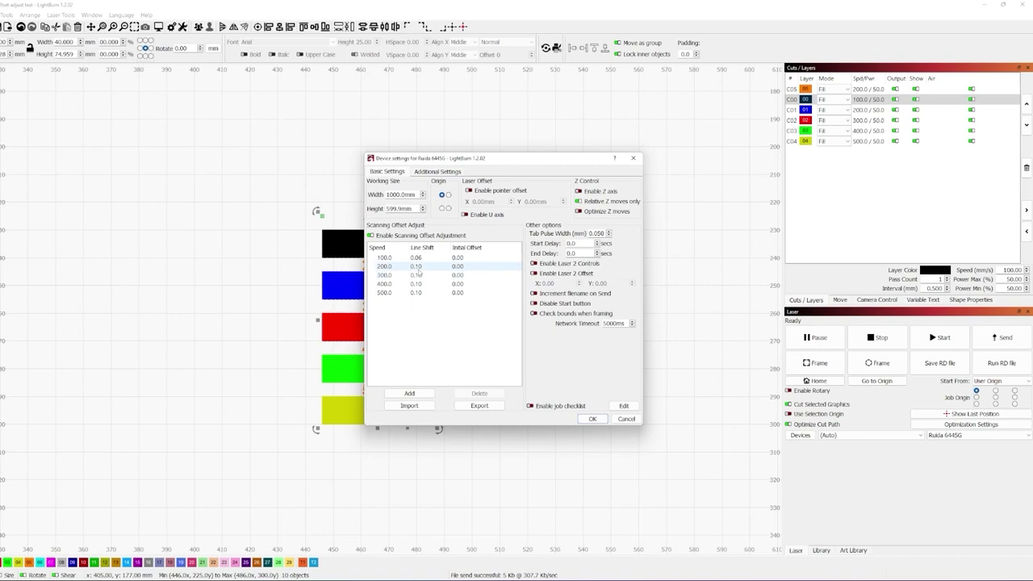
pyautogui.doubleClick(417, 268)
pyautogui.tripleClick(539, 279)
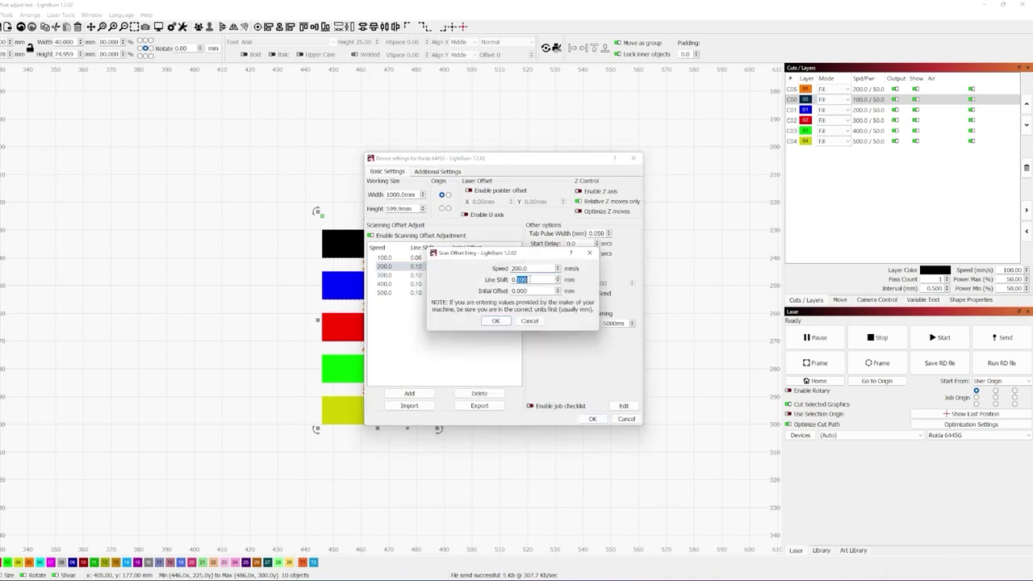
pyautogui.write('09')
pyautogui.click(496, 320)
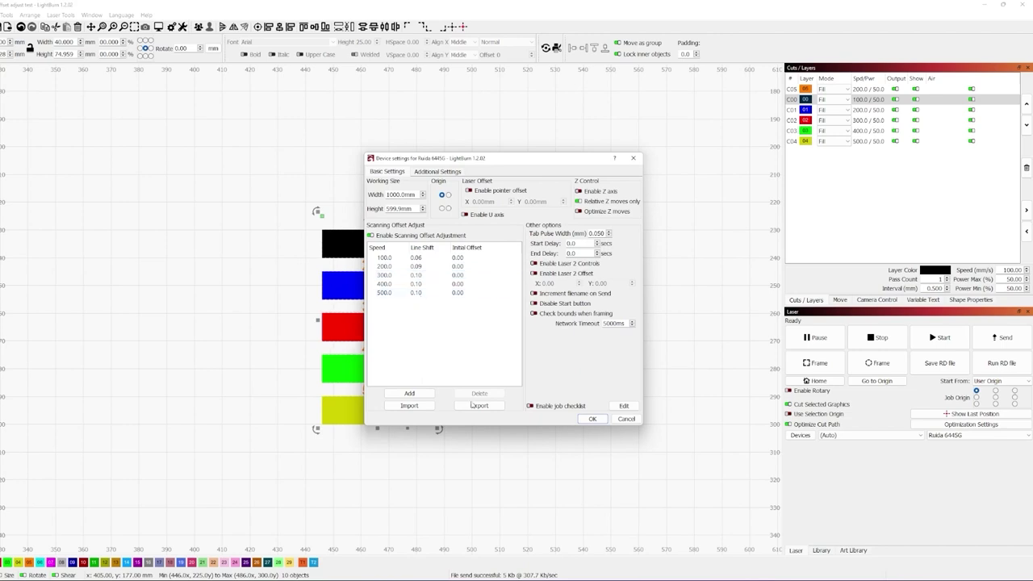
pyautogui.click(592, 419)
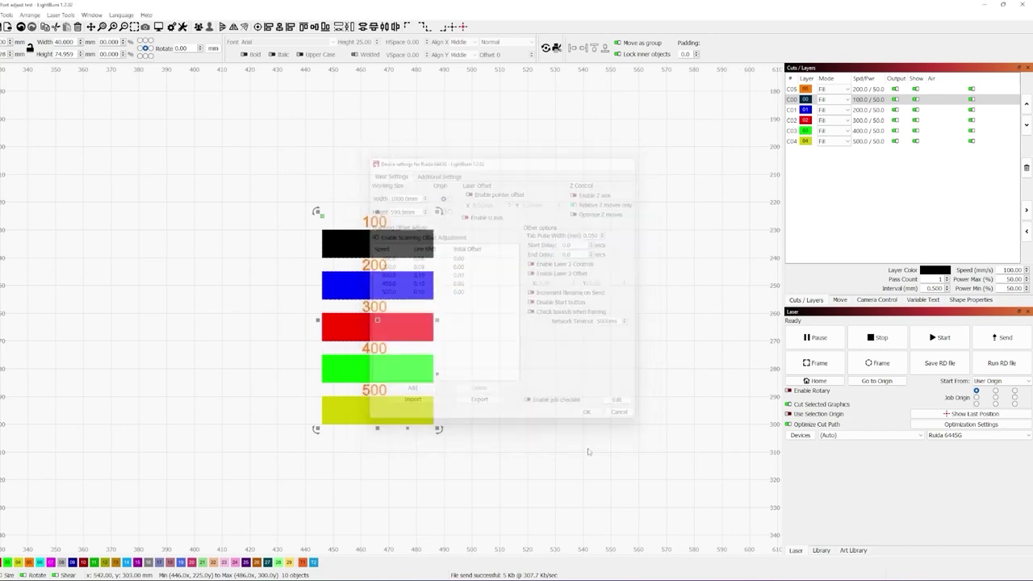
pyautogui.moveTo(483, 459); pyautogui.dragTo(294, 198)
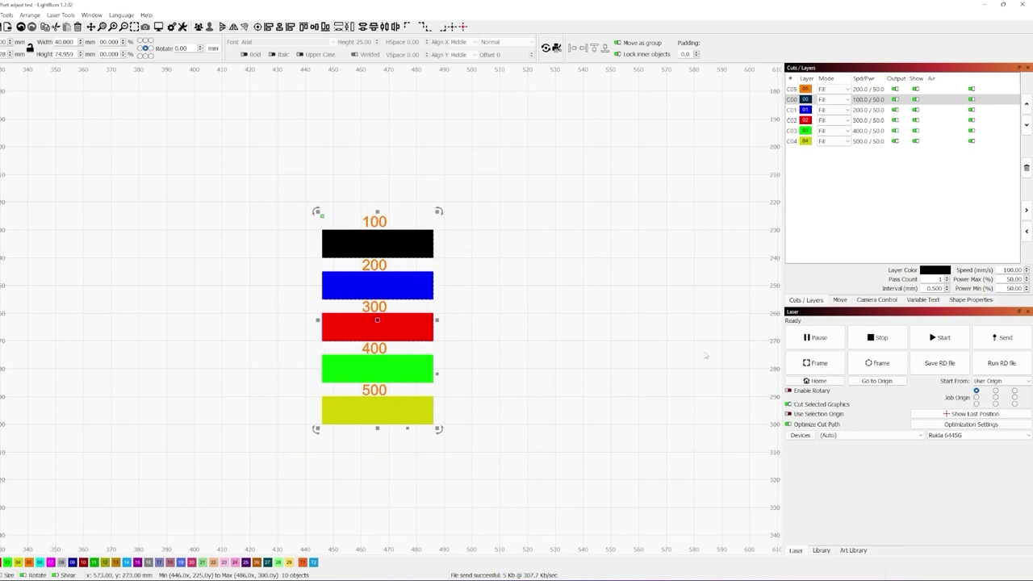
# Step: Frame the selected five-bar design with the laser head
pyautogui.click(817, 362)
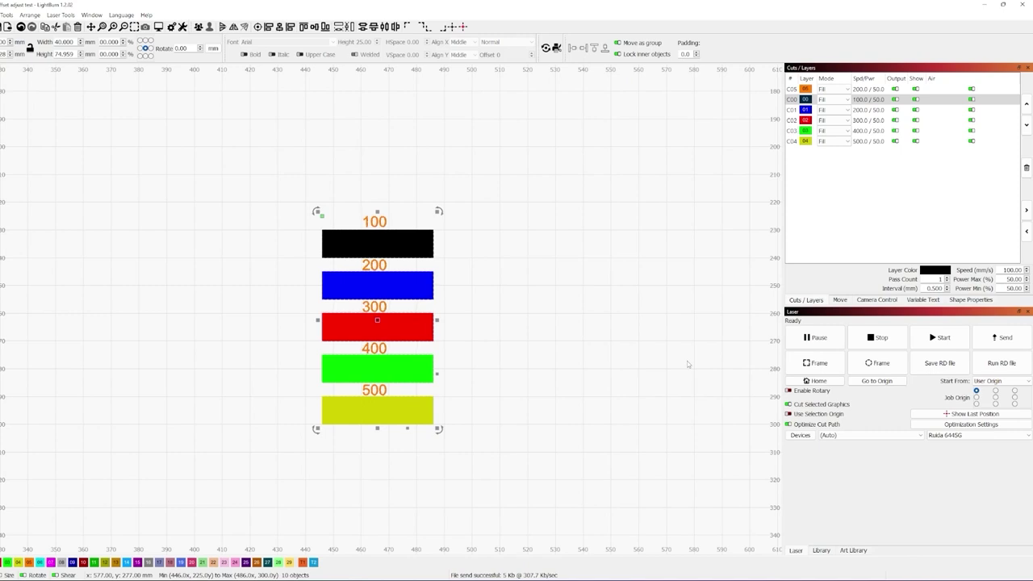